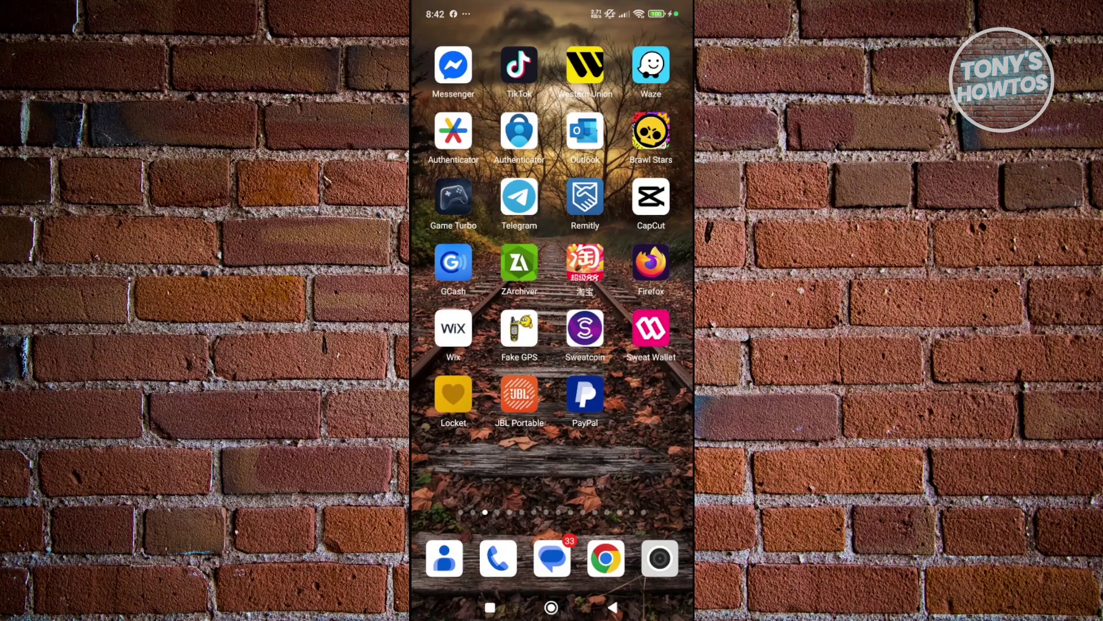
- Launch TikTok from the Android home screen to reach the profile page
left_click(520, 64)
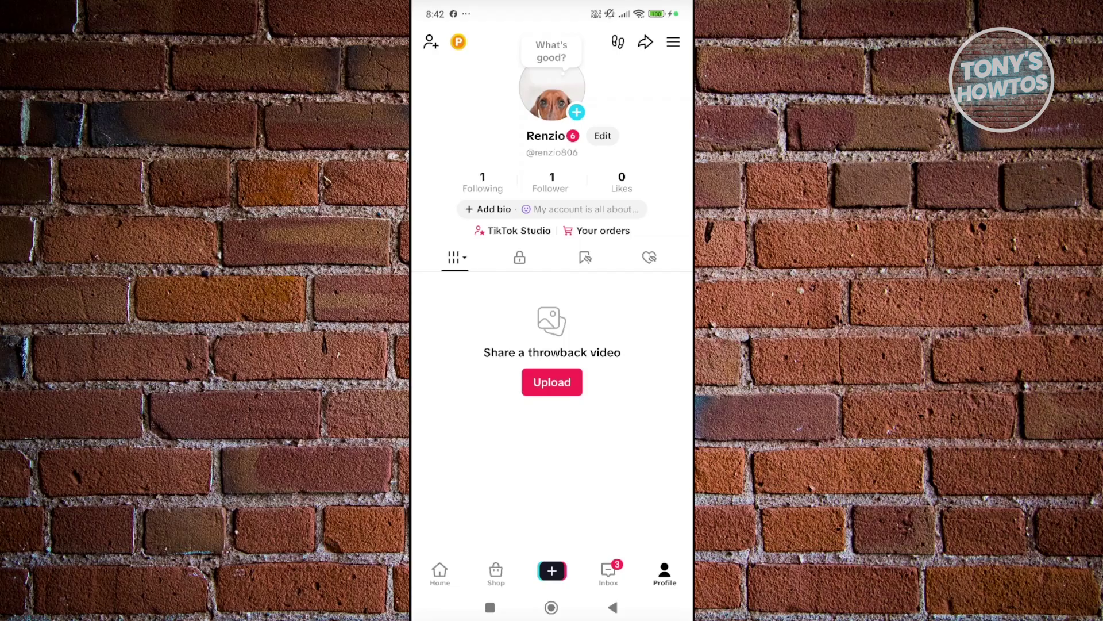
- Open TikTok Shop and show its menu of orders, vouchers, messages and payments
left_click(496, 573)
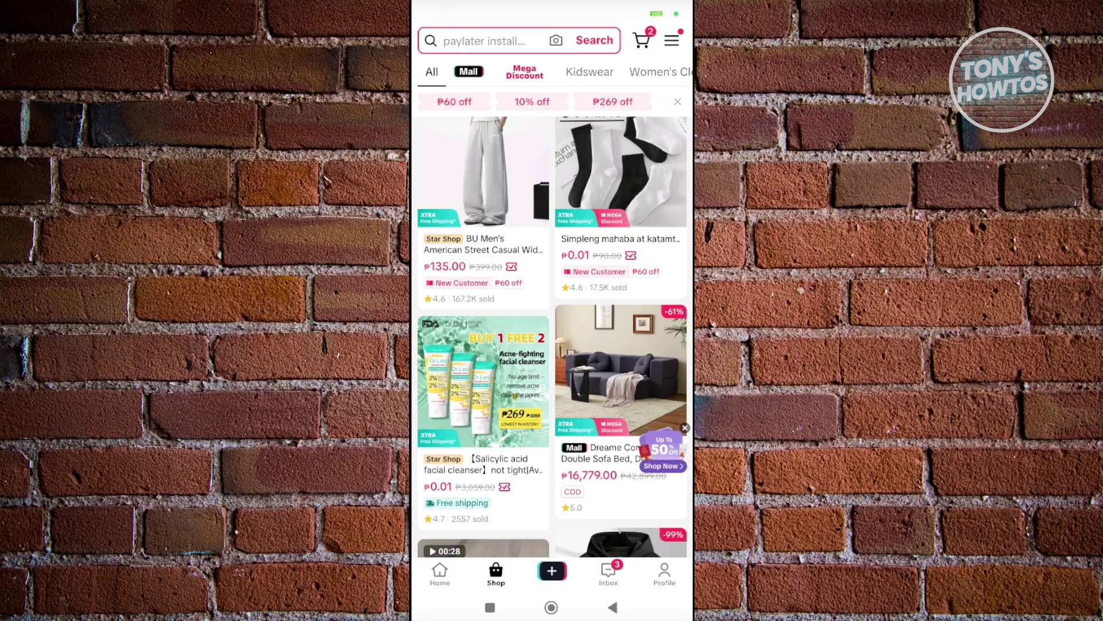
left_click(671, 40)
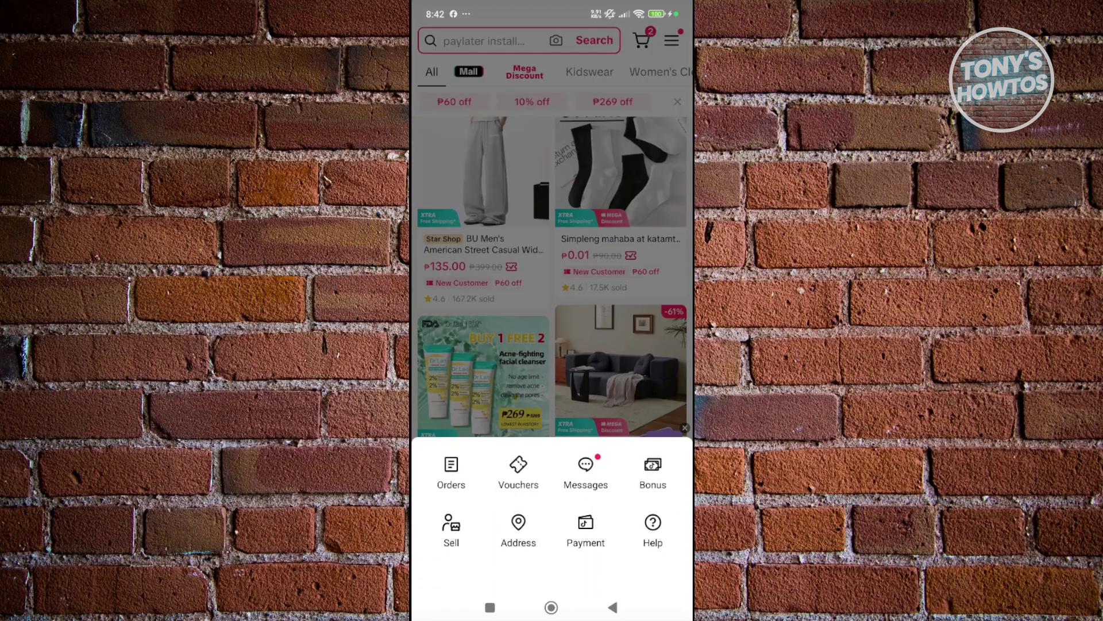
- View the empty Orders list, then return to the profile page
left_click(451, 472)
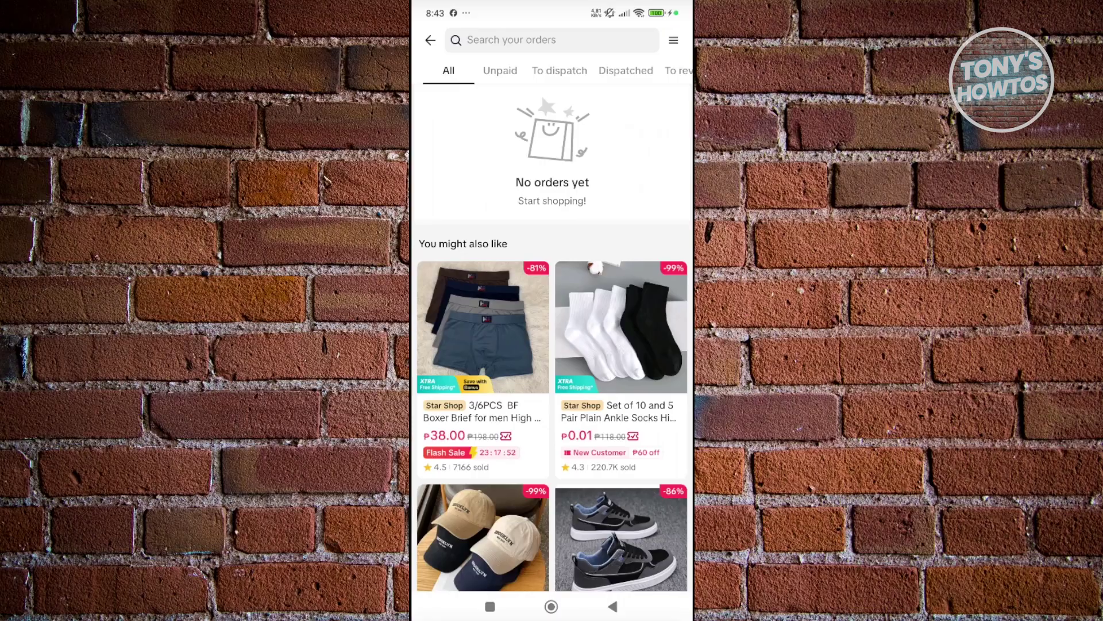
key("Escape")
key("Escape")
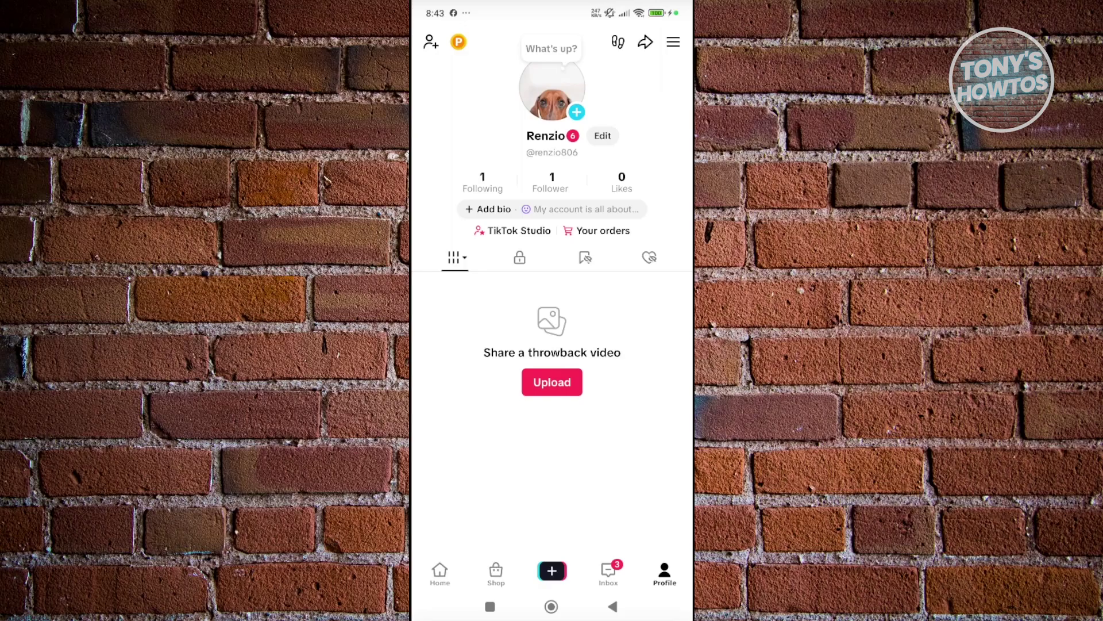
- Open Settings and privacy from the profile's hamburger menu
left_click(674, 42)
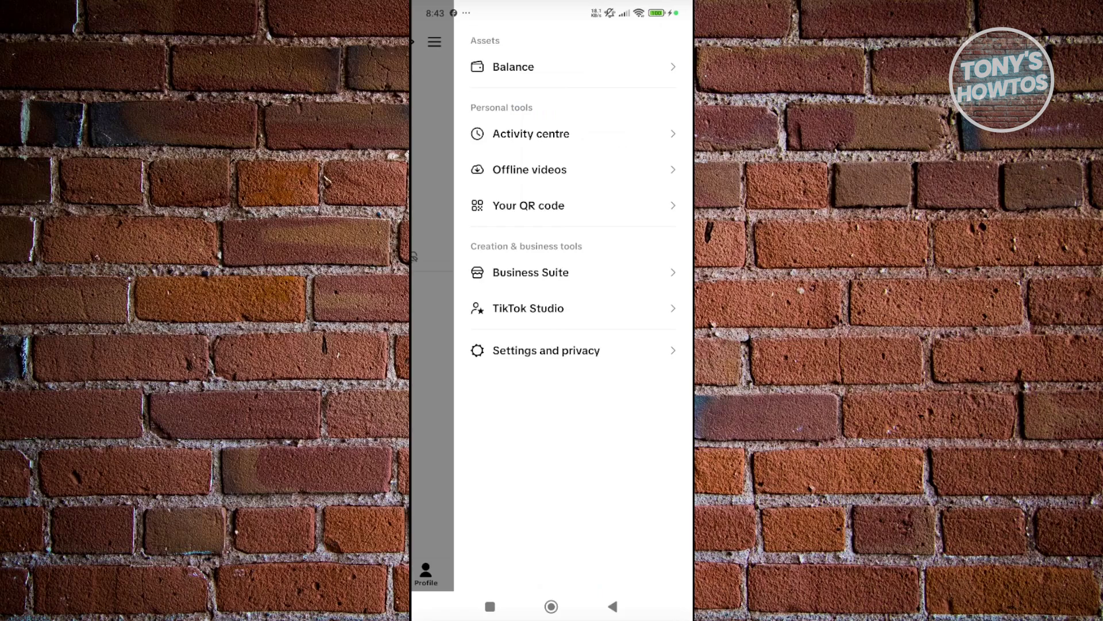
left_click(546, 350)
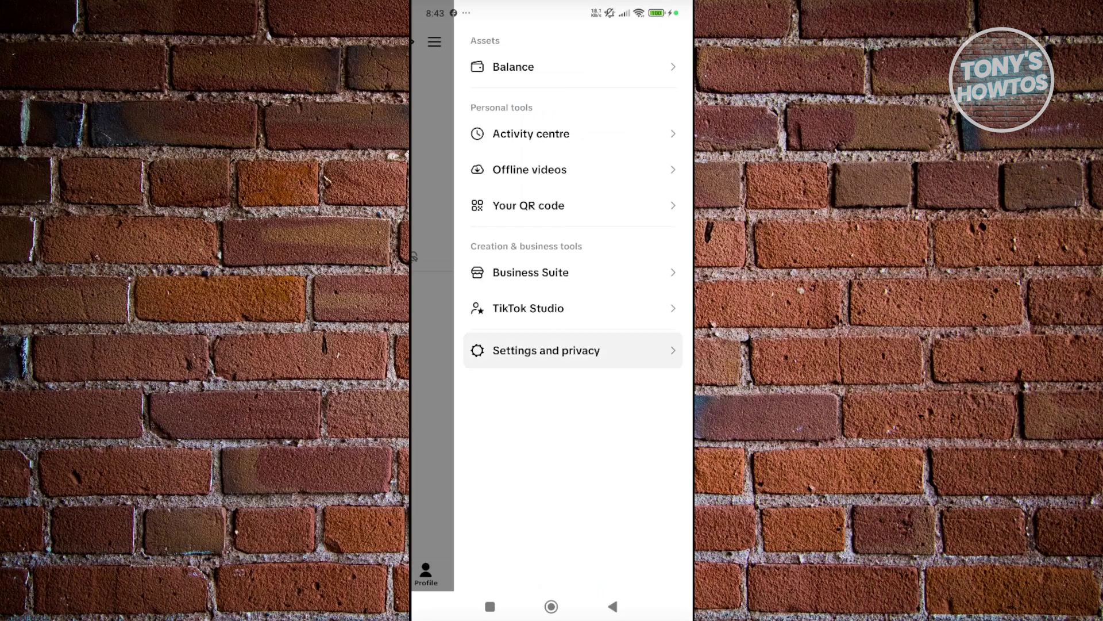
scroll(552, 345, "down", 10)
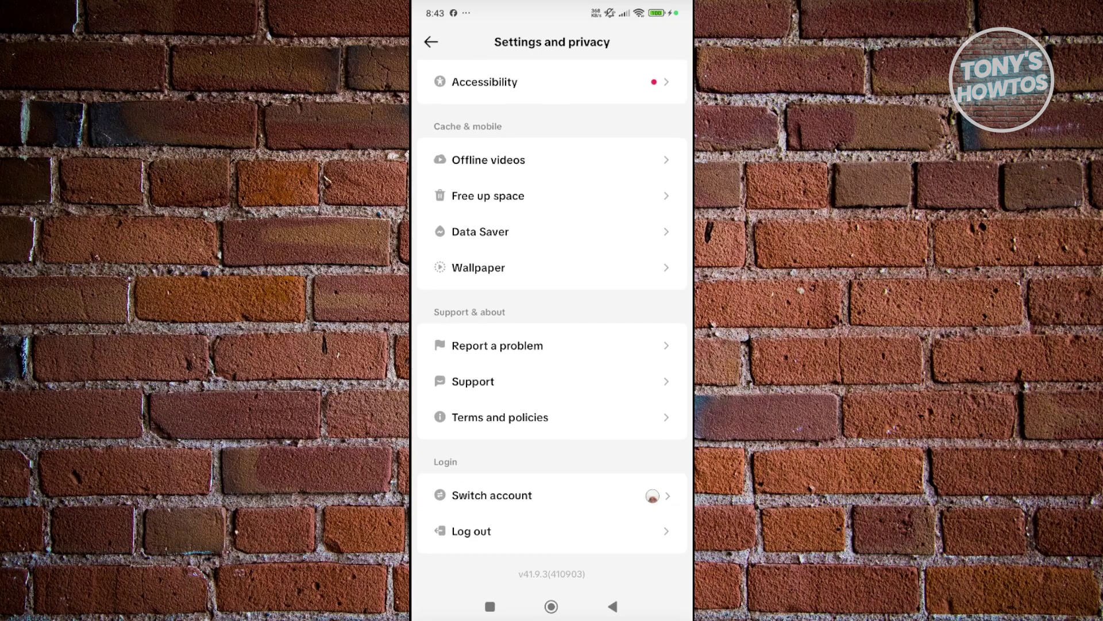
- Browse the Help Centre categories under Support, then return to Settings and privacy
left_click(473, 381)
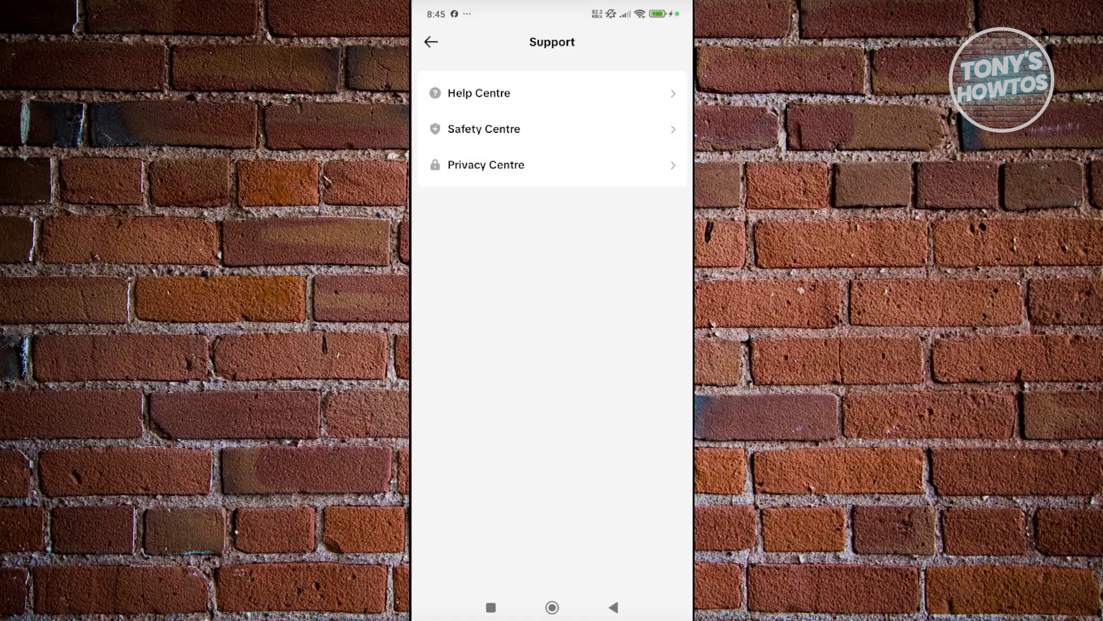
left_click(479, 92)
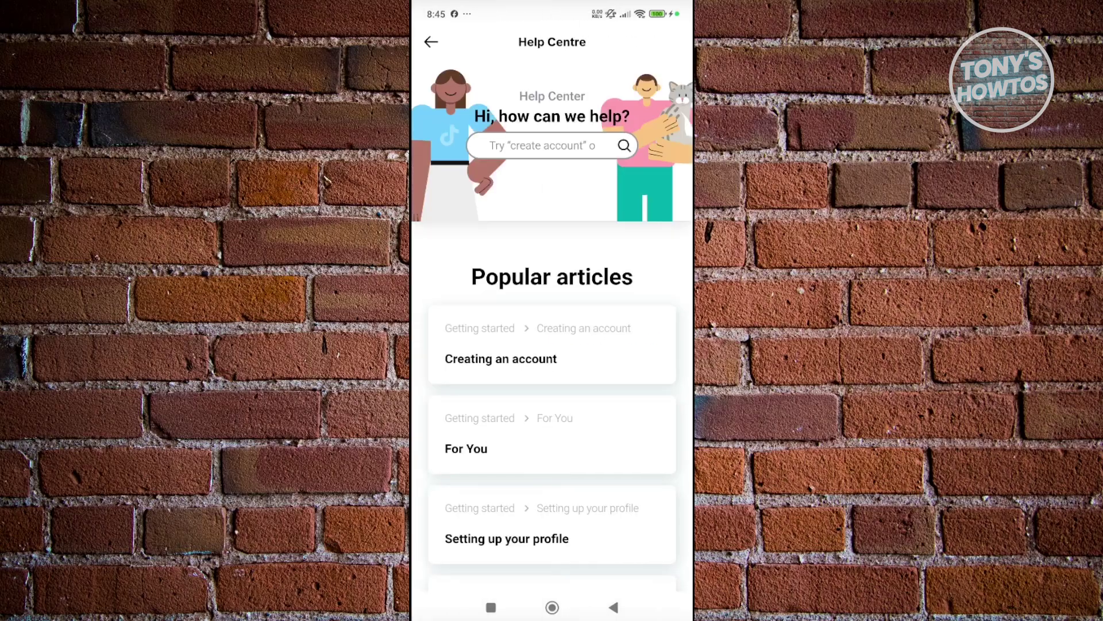
scroll(552, 345, "down", 10)
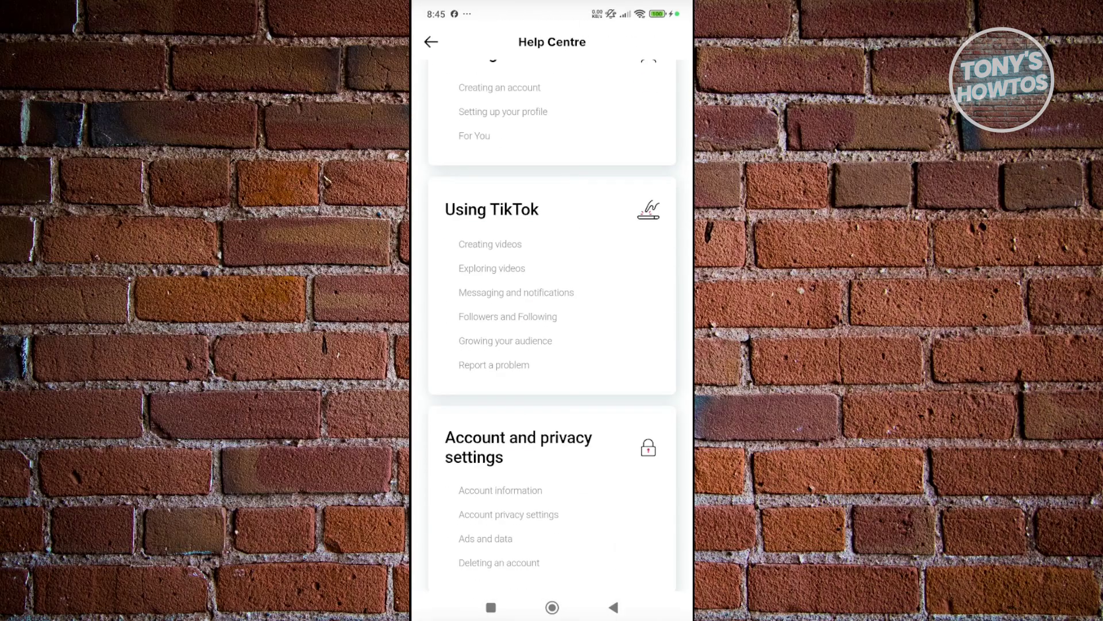
scroll(552, 345, "down", 5)
scroll(552, 345, "down", 3)
scroll(552, 345, "down", 2)
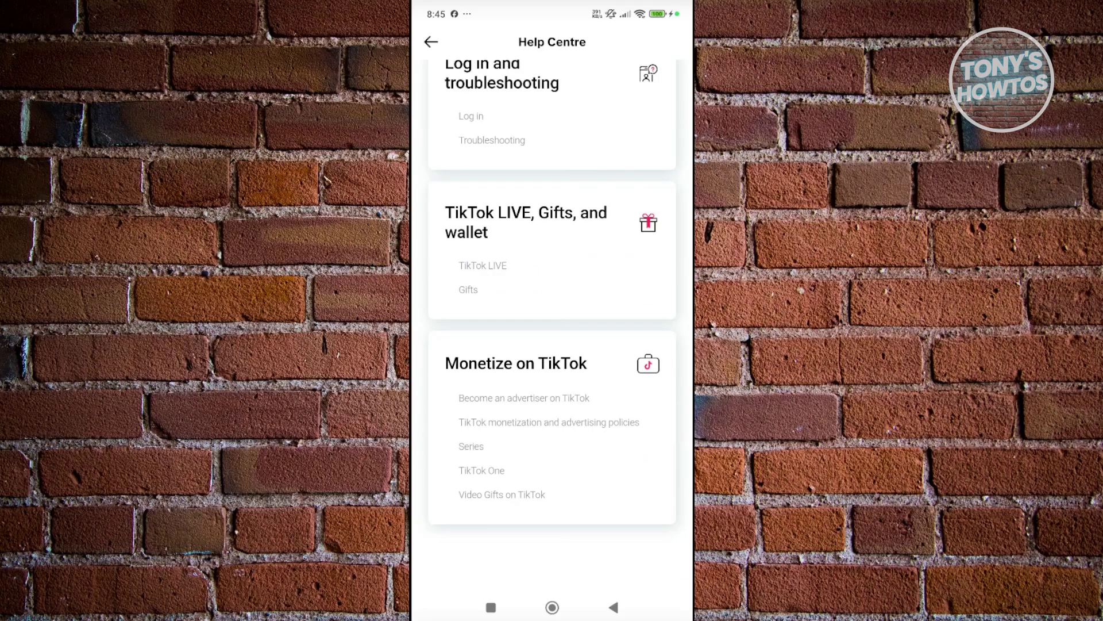
left_click(613, 607)
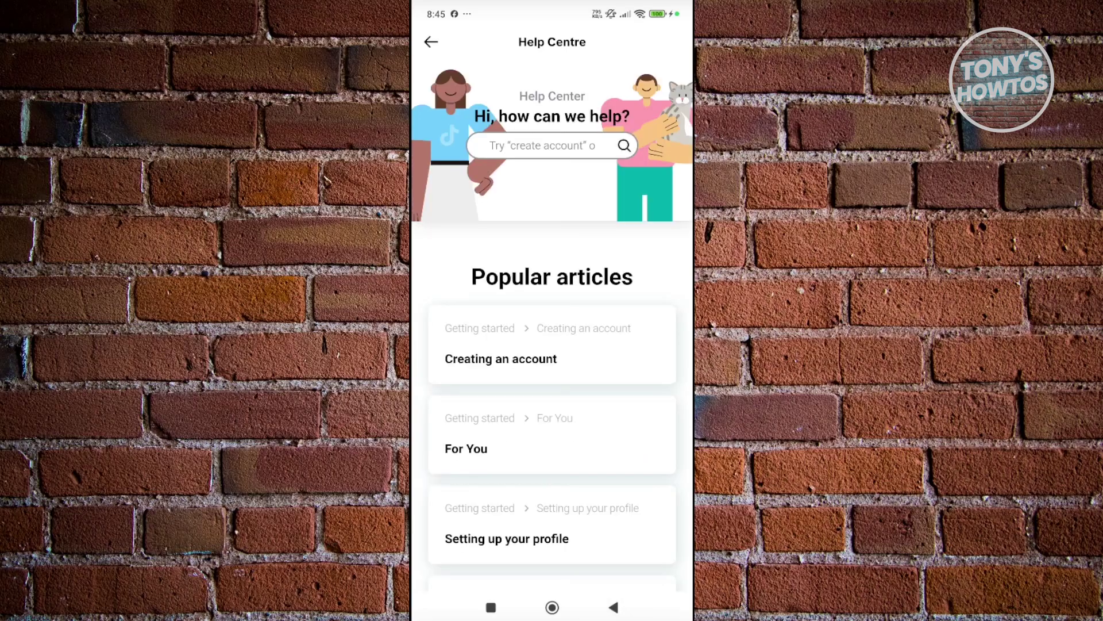
left_click(613, 607)
left_click(614, 607)
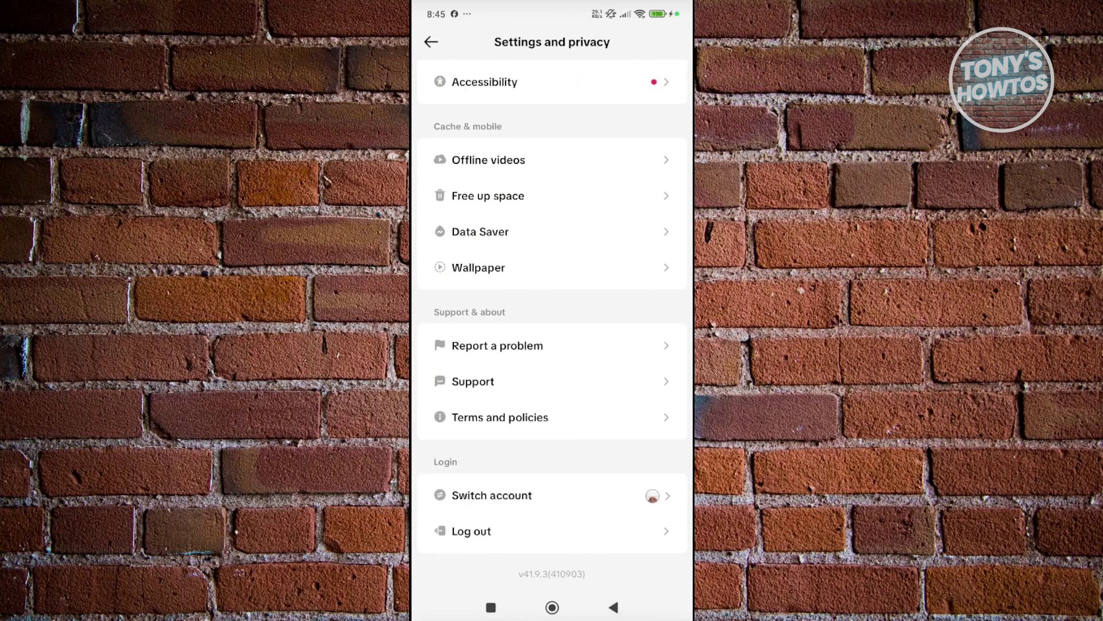
- Choose Chat with us on the Report a problem page
left_click(497, 344)
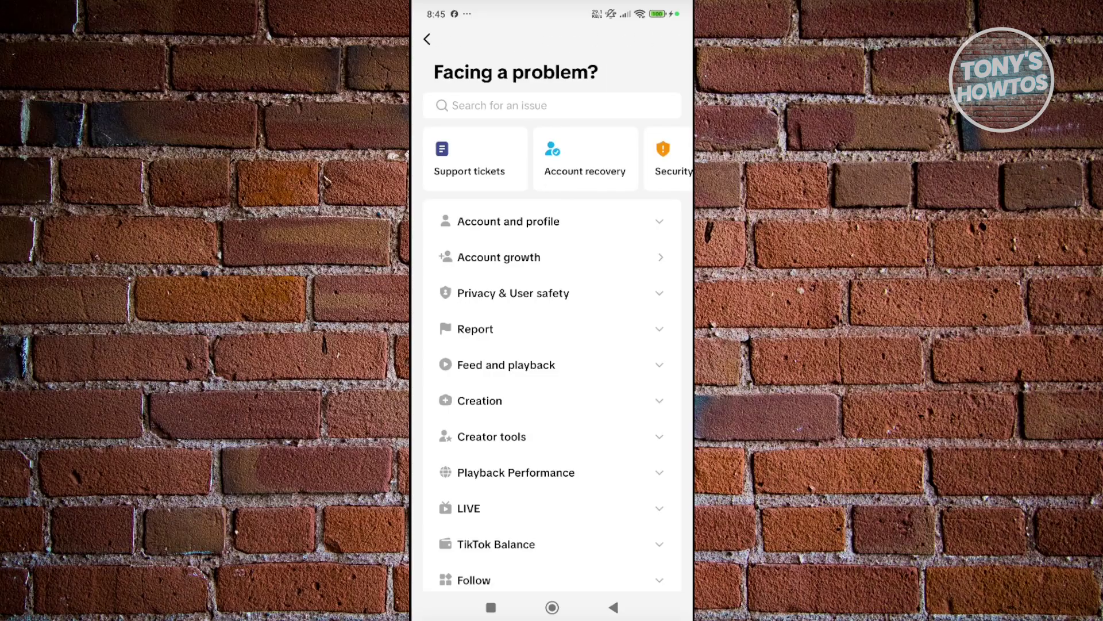
scroll(552, 345, "down", 10)
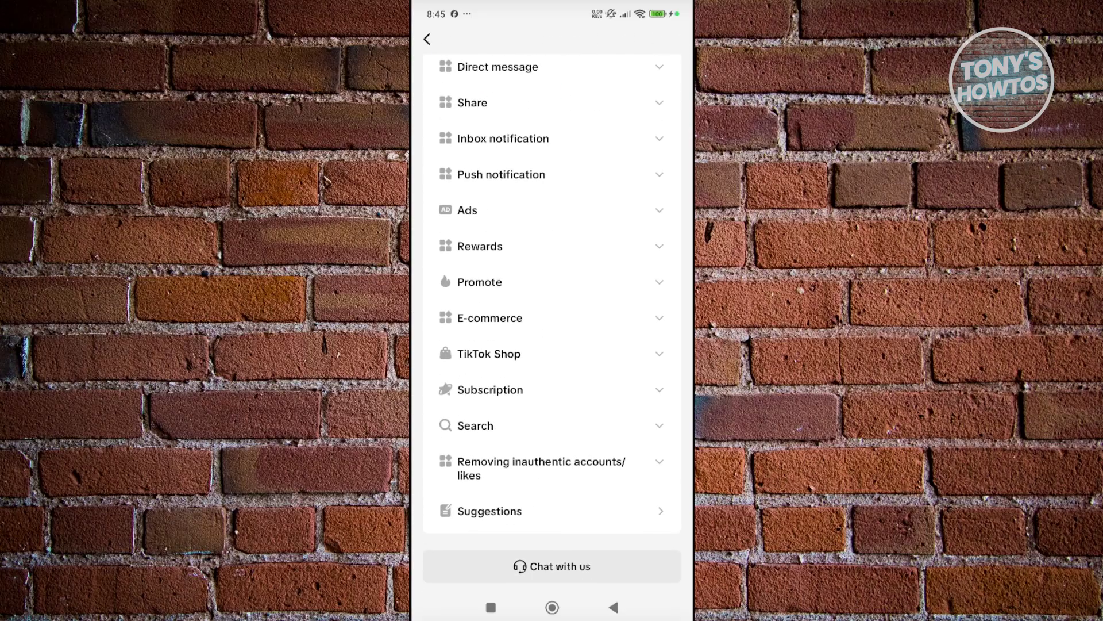
left_click(552, 565)
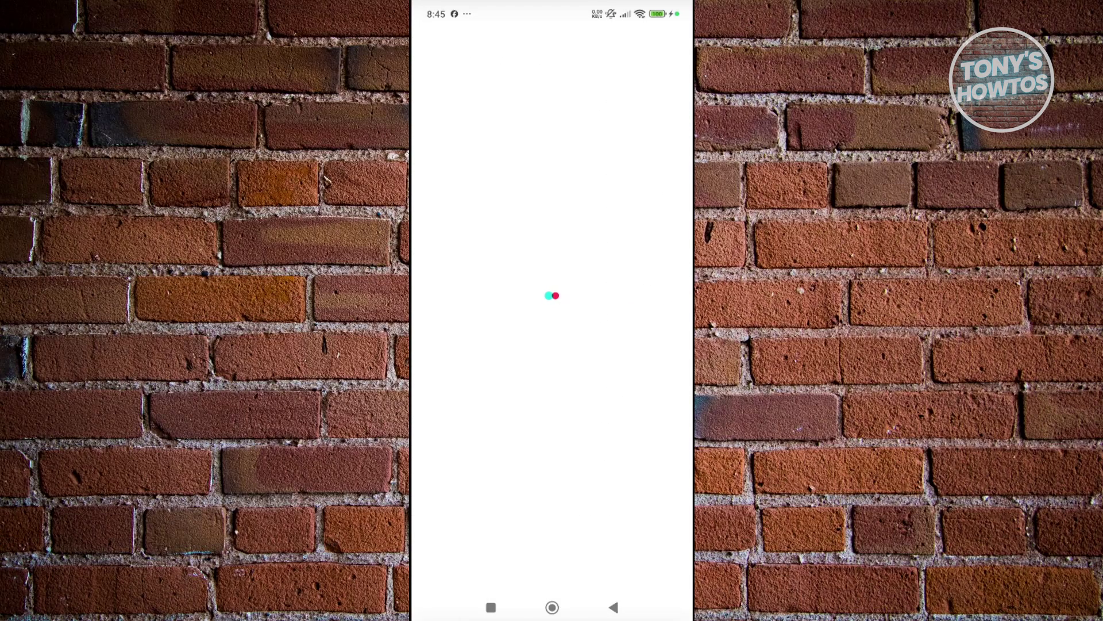